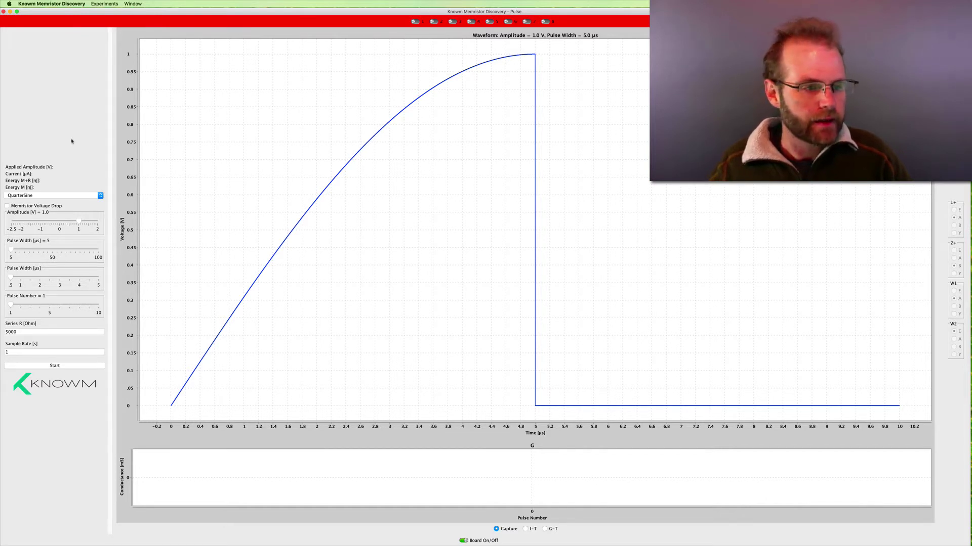
Try Square, settle on the SquareSmooth pulse waveform, and bring up the Pulse preferences.
left_click(99, 196)
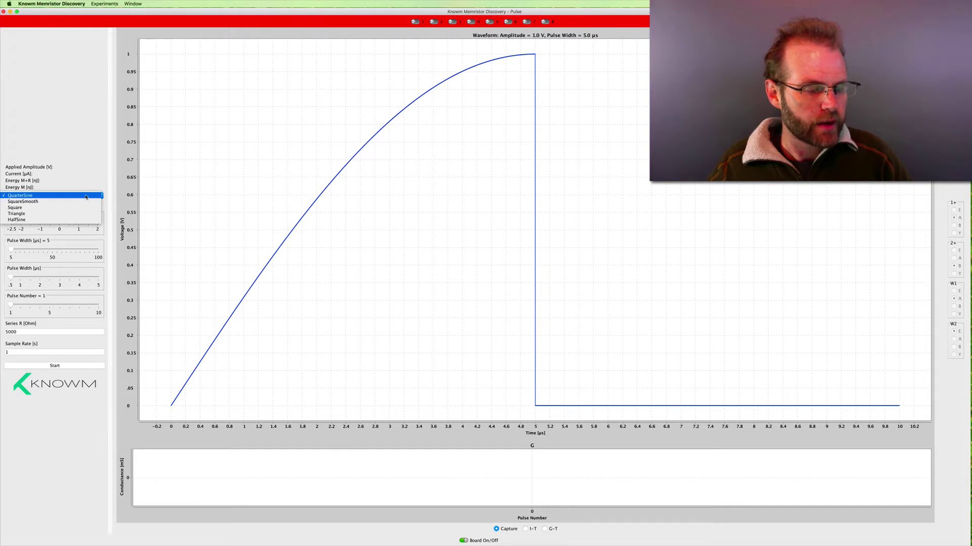
left_click(57, 201)
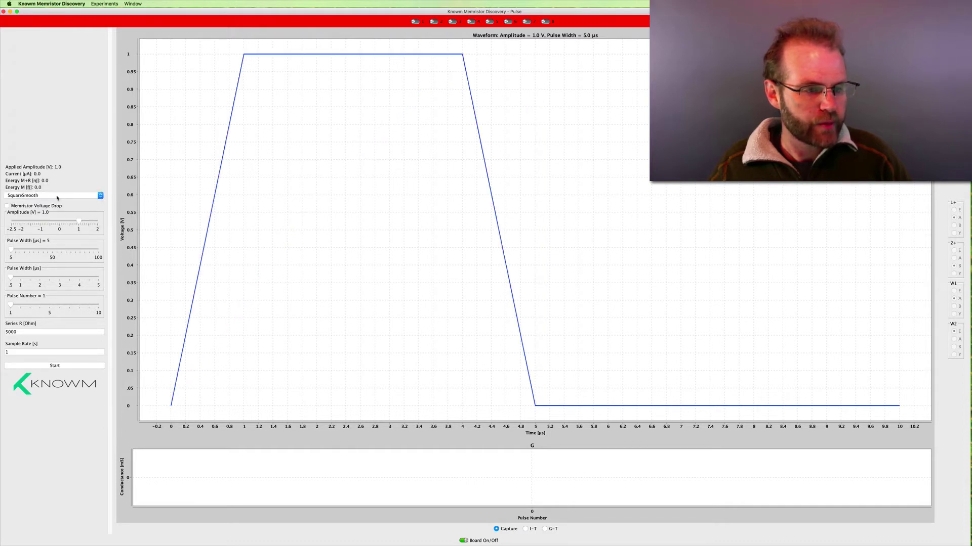
left_click(58, 197)
left_click(41, 202)
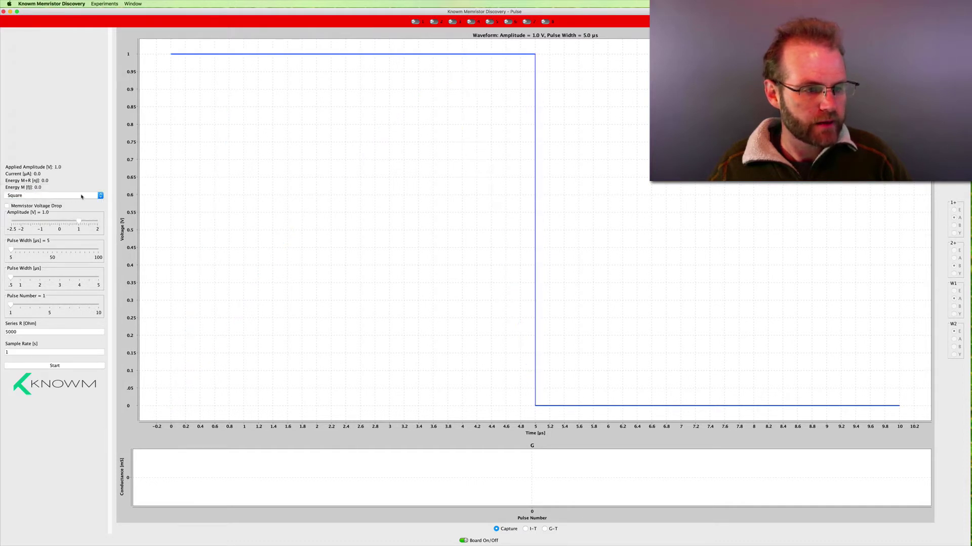
left_click(53, 196)
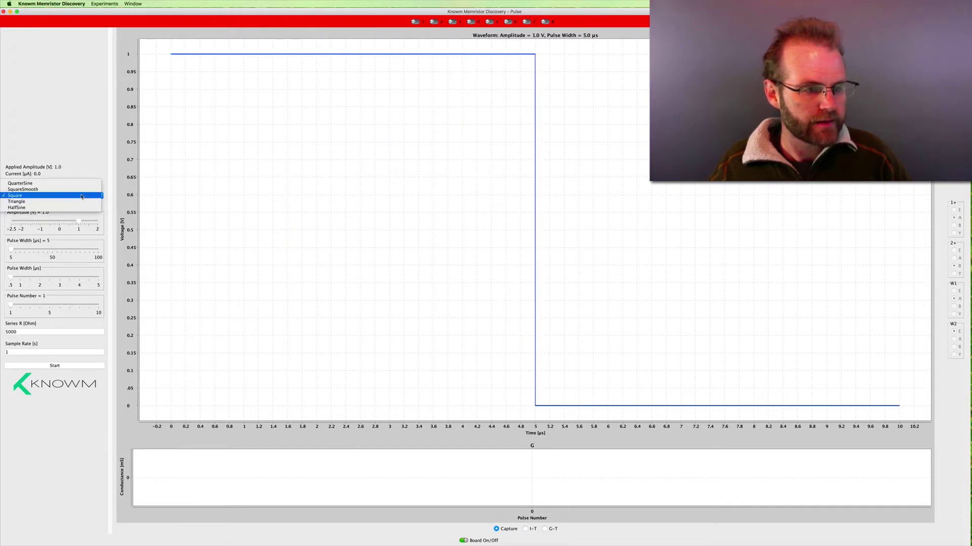
left_click(40, 190)
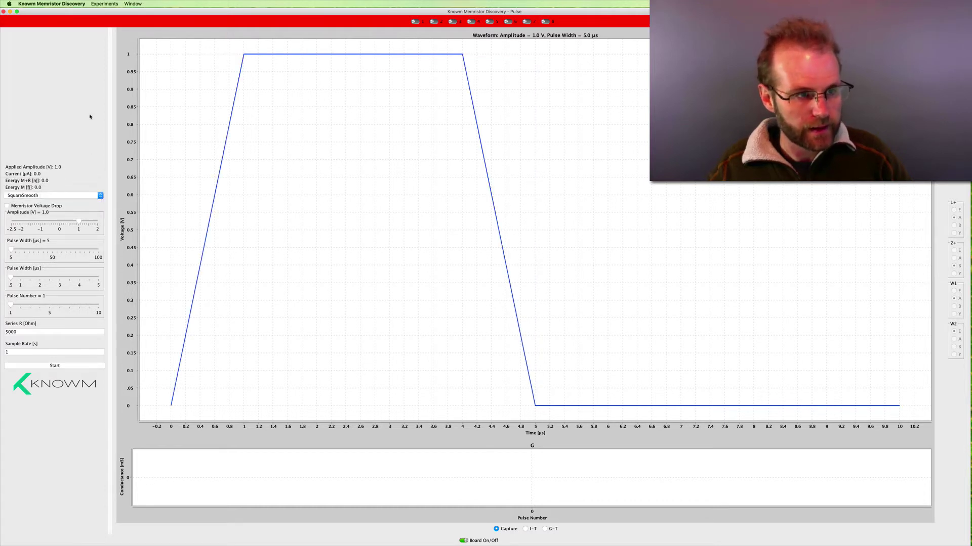
left_click(48, 4)
left_click(40, 23)
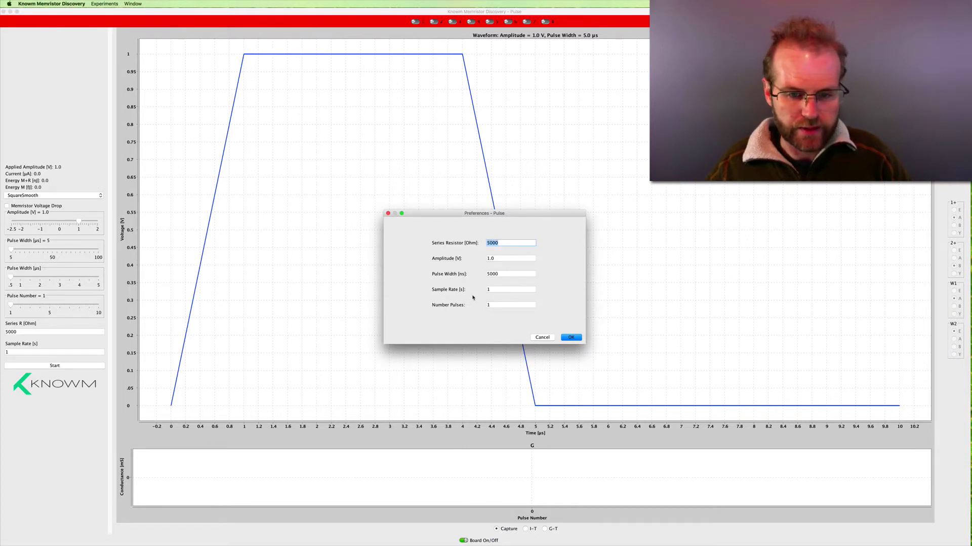
Move the Pulse preferences dialog to review its 5000 Ohm, 1.0 V and 5000 ns values.
left_click_drag(435, 213, 426, 199)
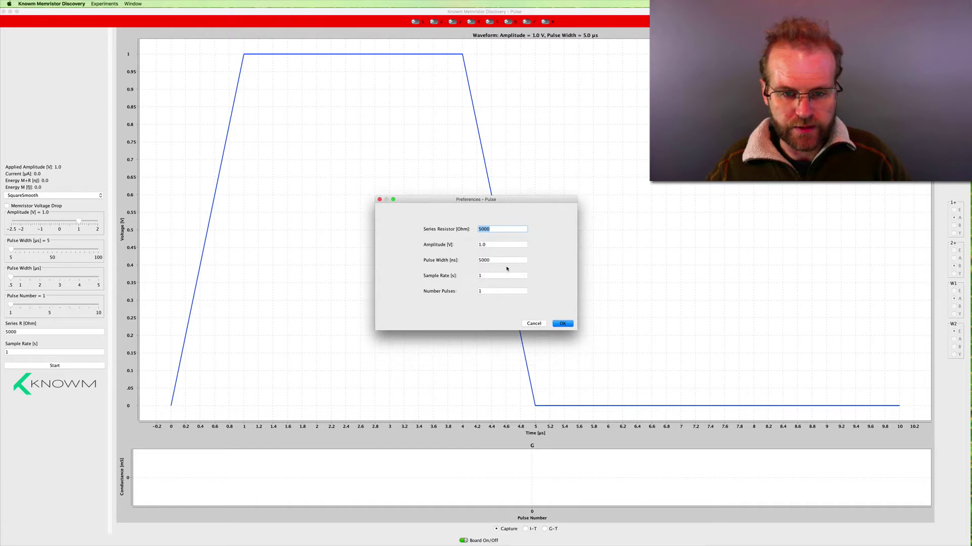
Close the preferences, set Pulse Number to 7 and keep the SquareSmooth waveform.
left_click(562, 323)
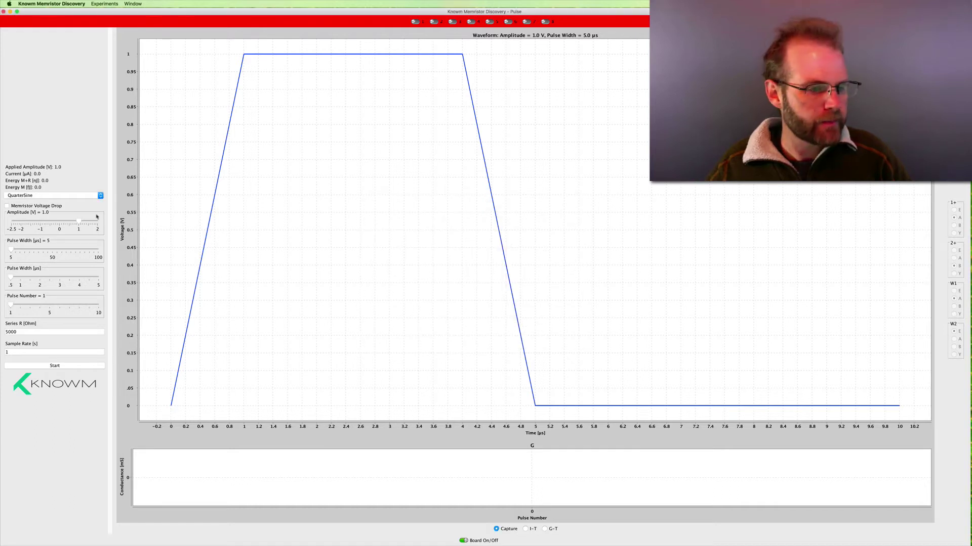
key("q")
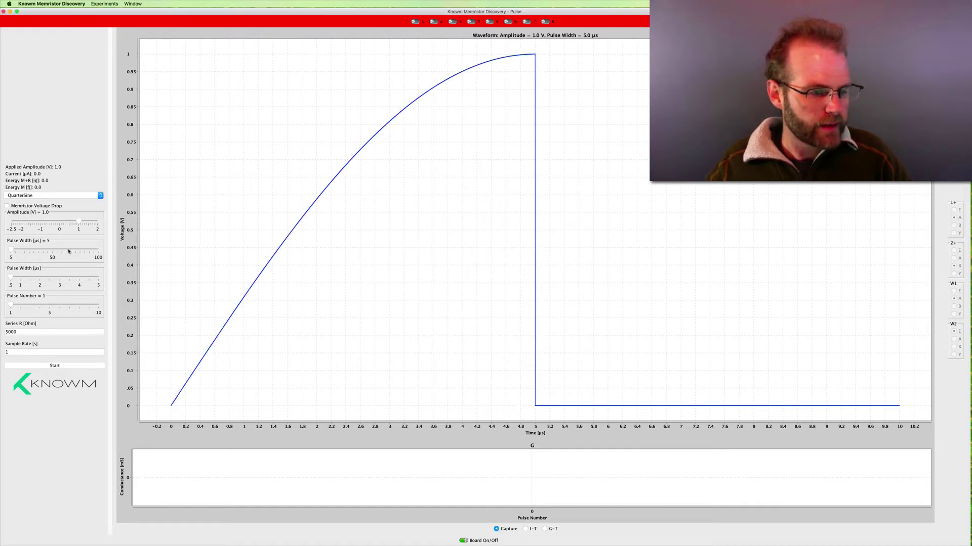
left_click_drag(19, 307, 73, 305)
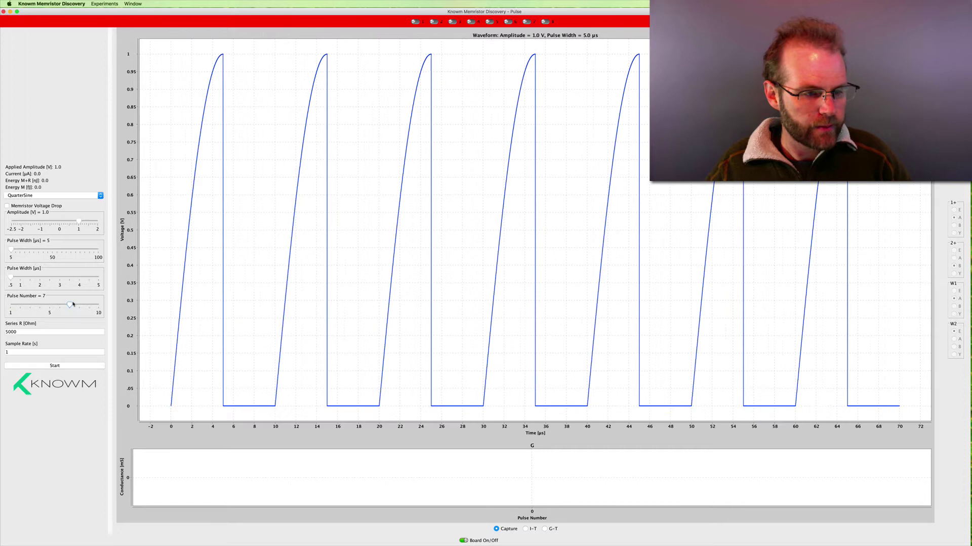
left_click(72, 199)
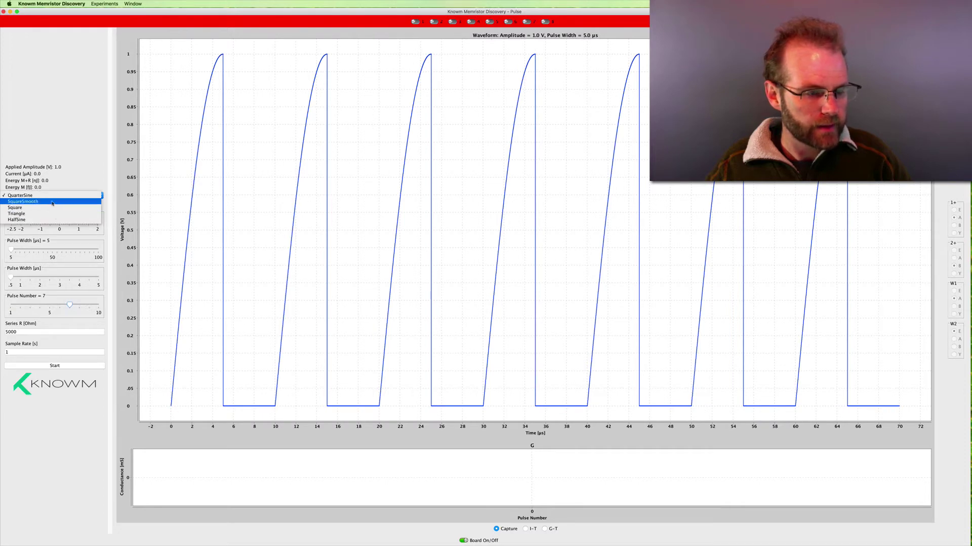
left_click(49, 209)
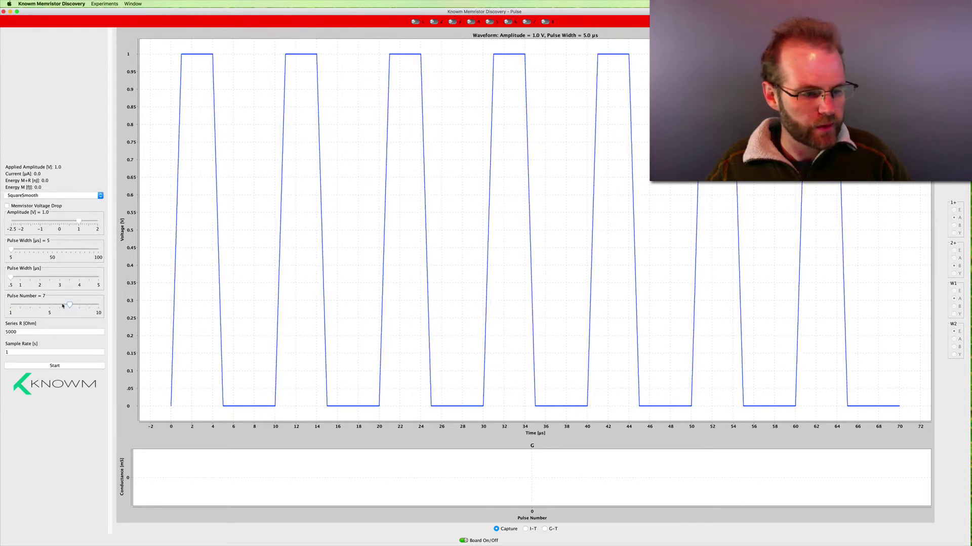
Select the 5000 series resistance value, then move to the Sample Rate field.
left_click(8, 333)
double_click(8, 333)
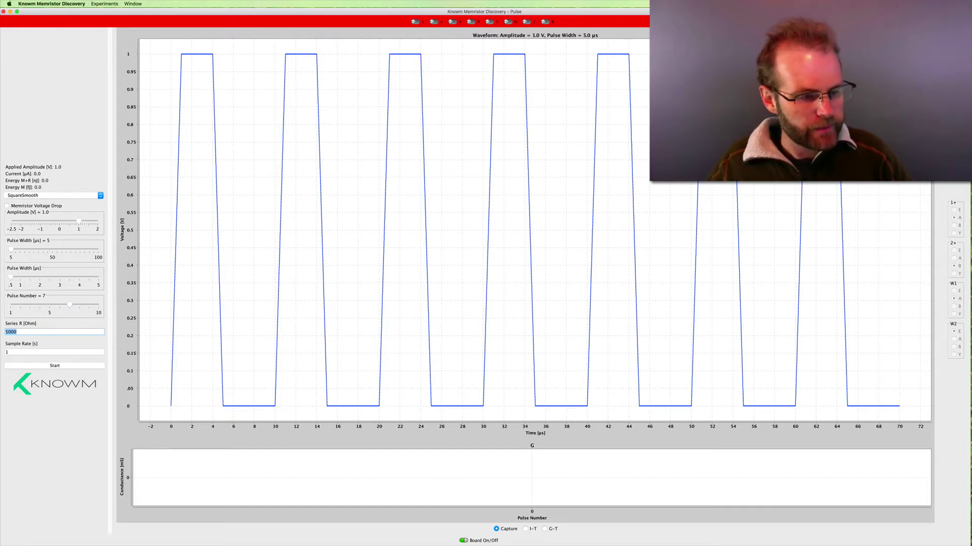
left_click(45, 351)
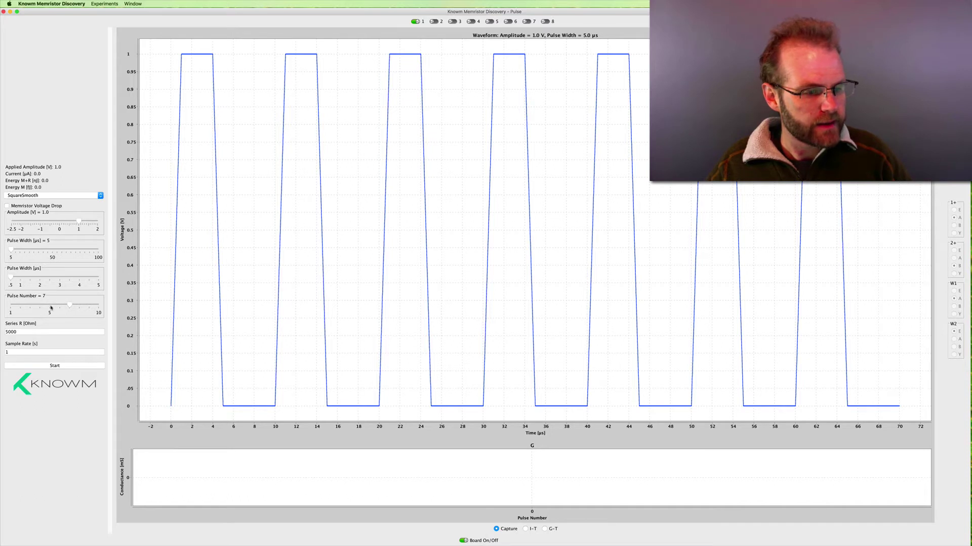
Reduce Pulse Number to 1 and set Pulse Width to 50 µs.
left_click_drag(68, 306, 10, 305)
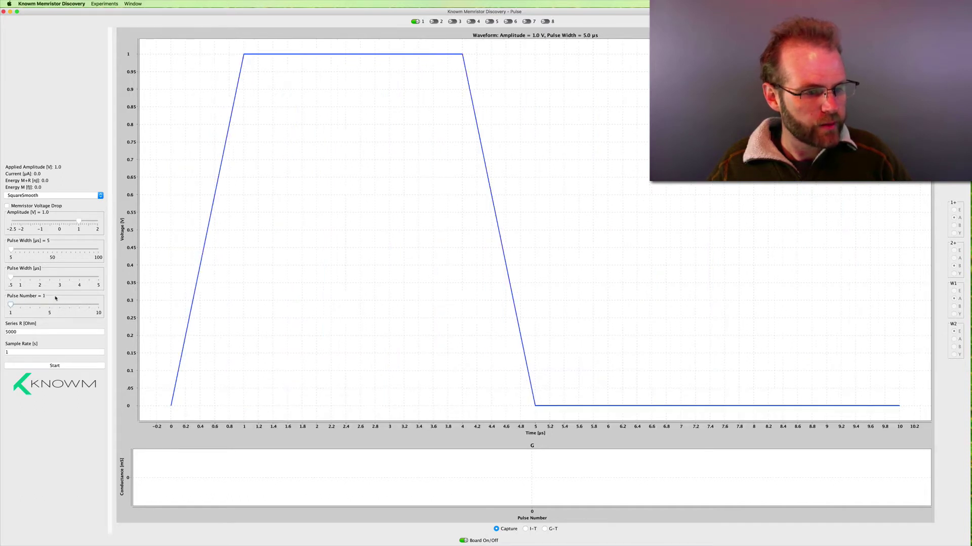
left_click(54, 250)
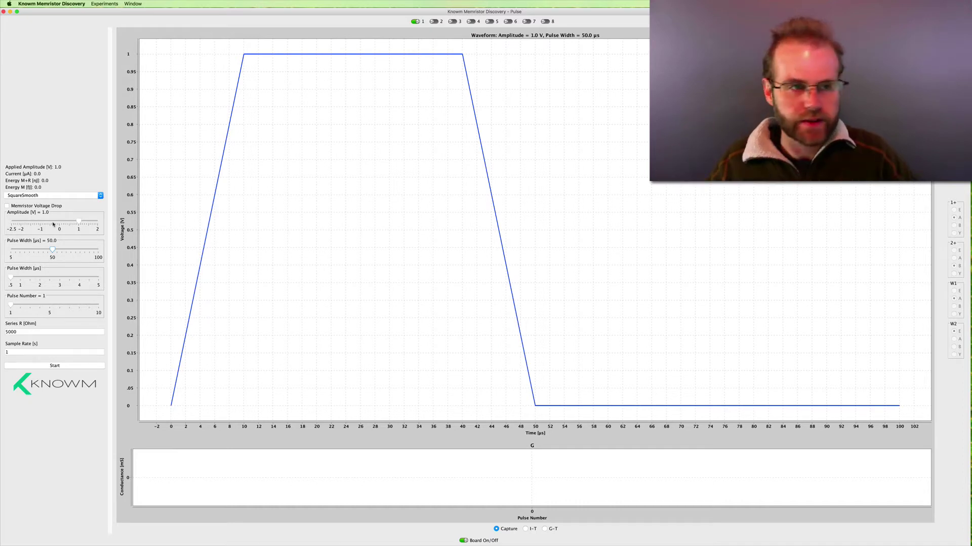
left_click(105, 4)
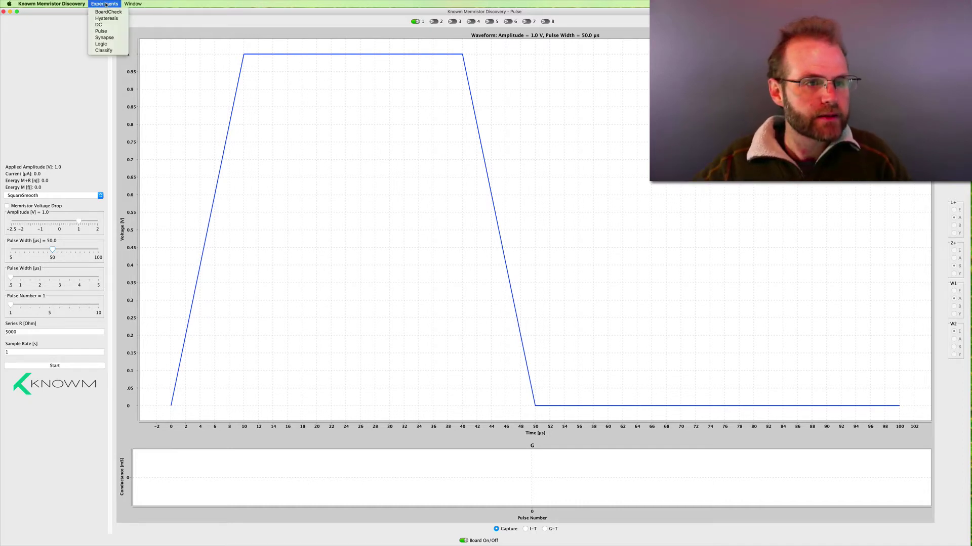
left_click(136, 13)
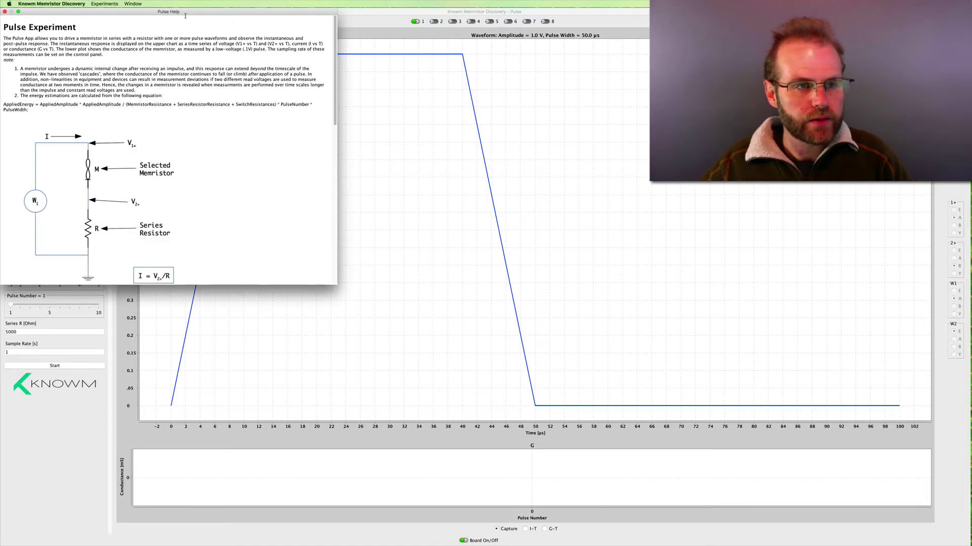
left_click_drag(283, 11, 502, 37)
left_click_drag(555, 310, 635, 508)
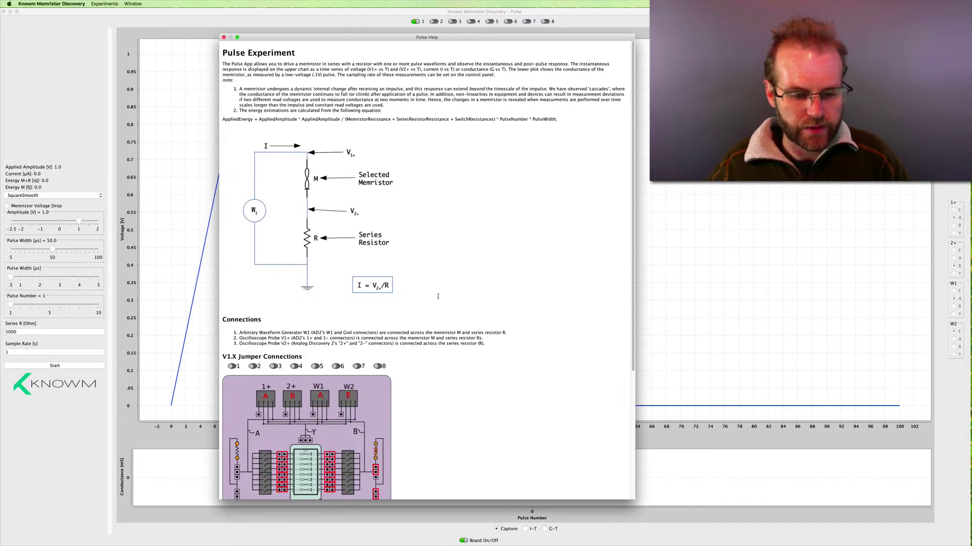
scroll(333, 339, "down", 5)
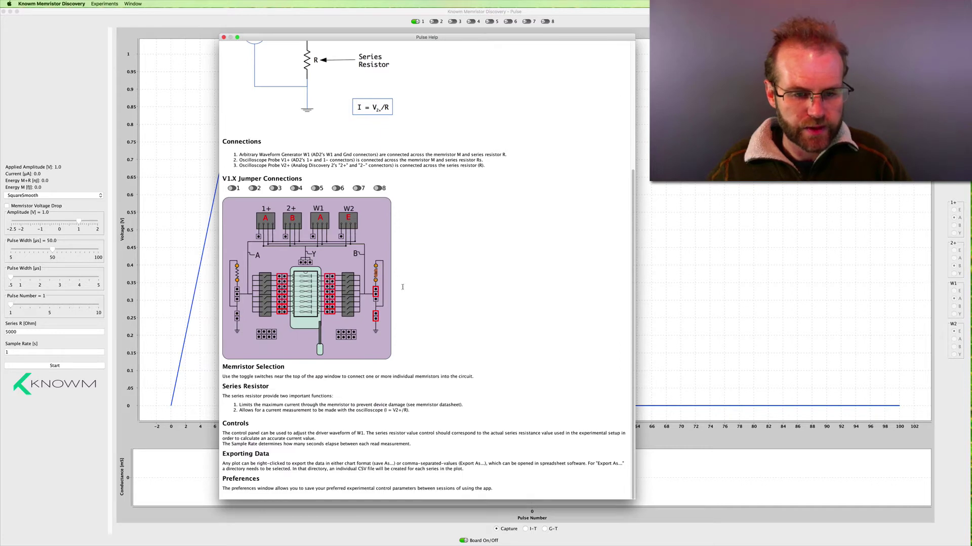
scroll(437, 228, "up", 5)
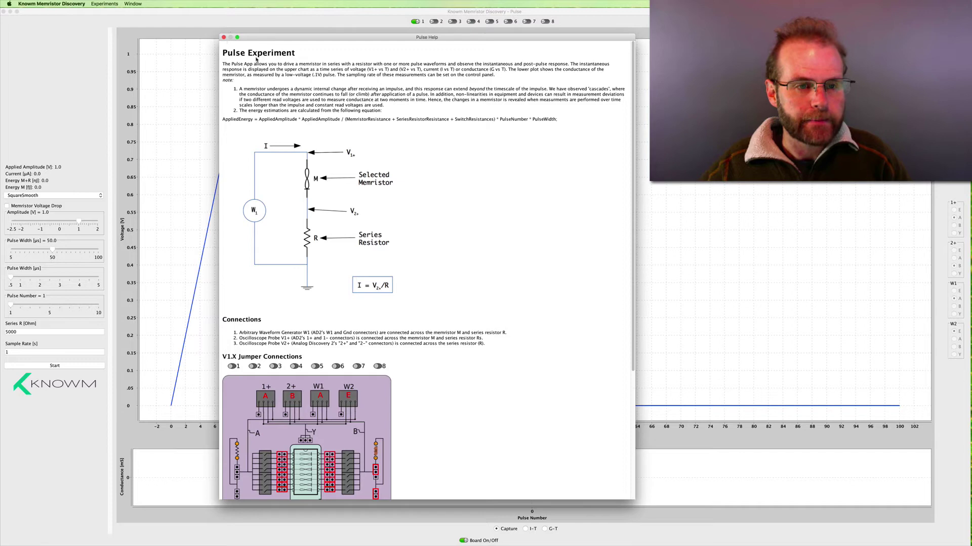
left_click(224, 38)
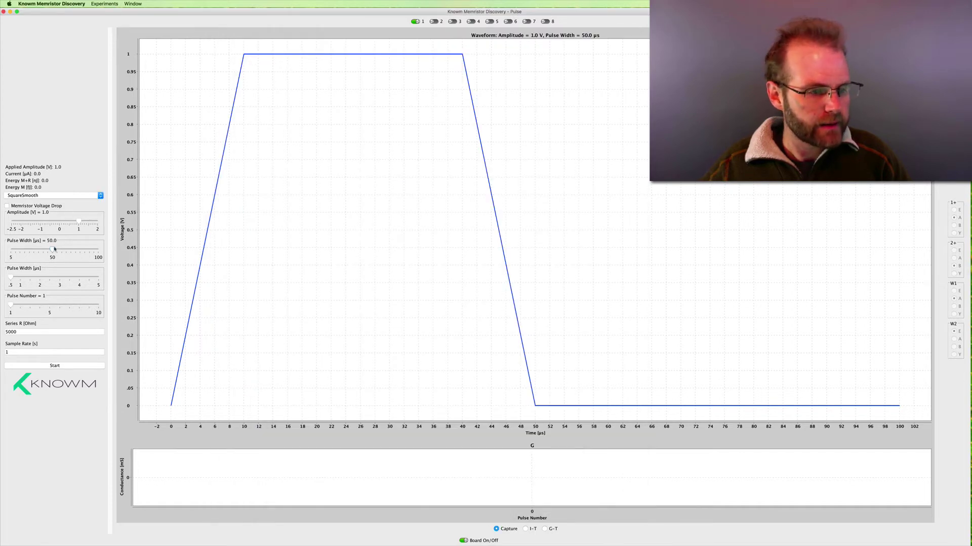
Run the 1.0 V, 50 µs pulse capture, check the 5000 Ω series resistance, and restart it.
left_click(53, 366)
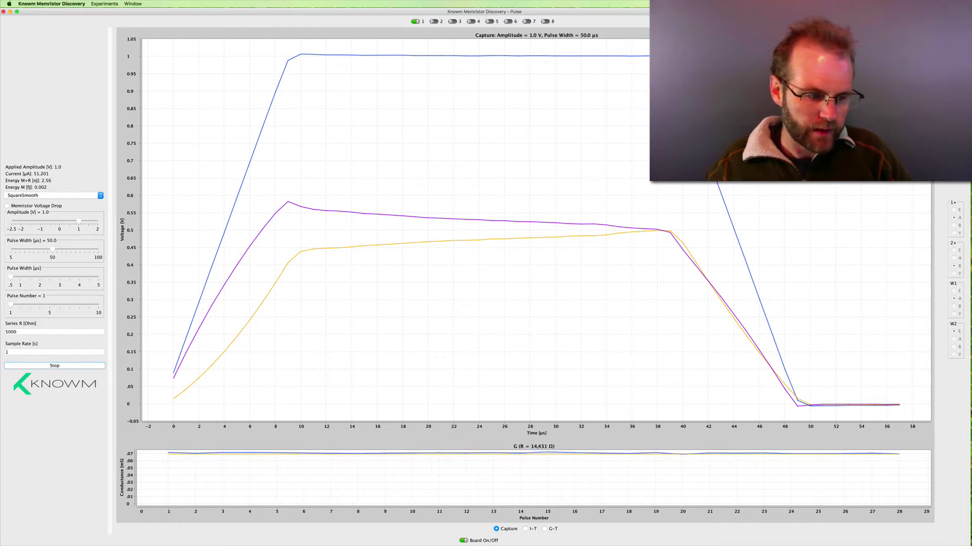
left_click(19, 352)
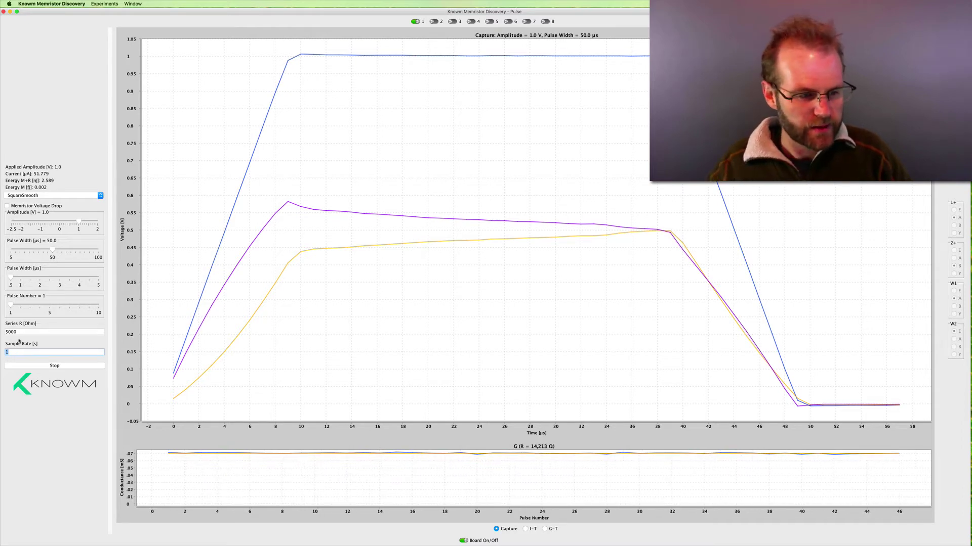
left_click(17, 332)
left_click_drag(17, 332, 4, 332)
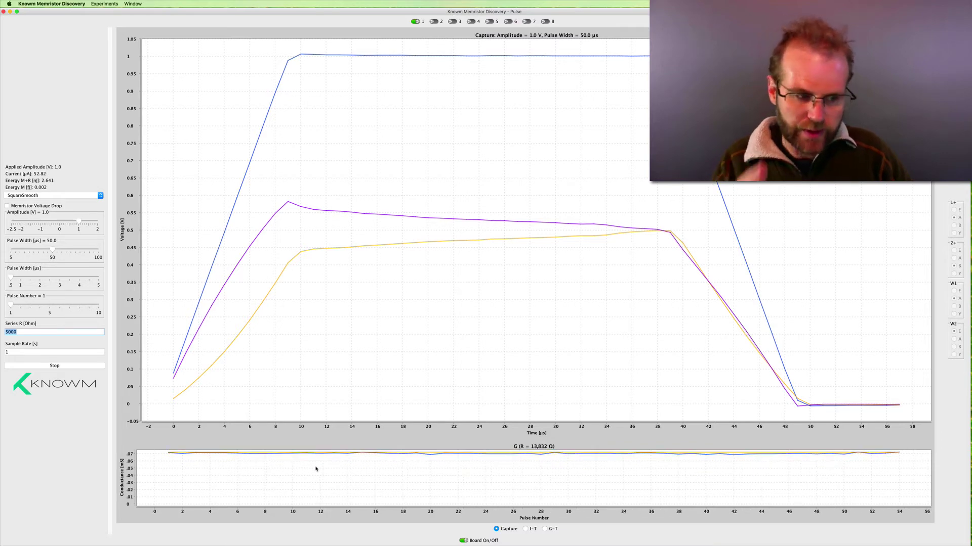
left_click(68, 366)
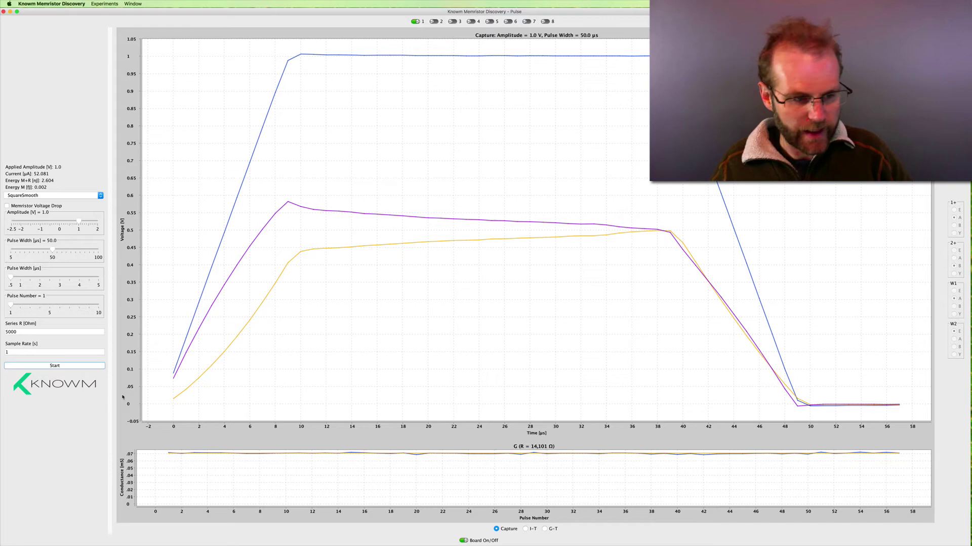
left_click(56, 366)
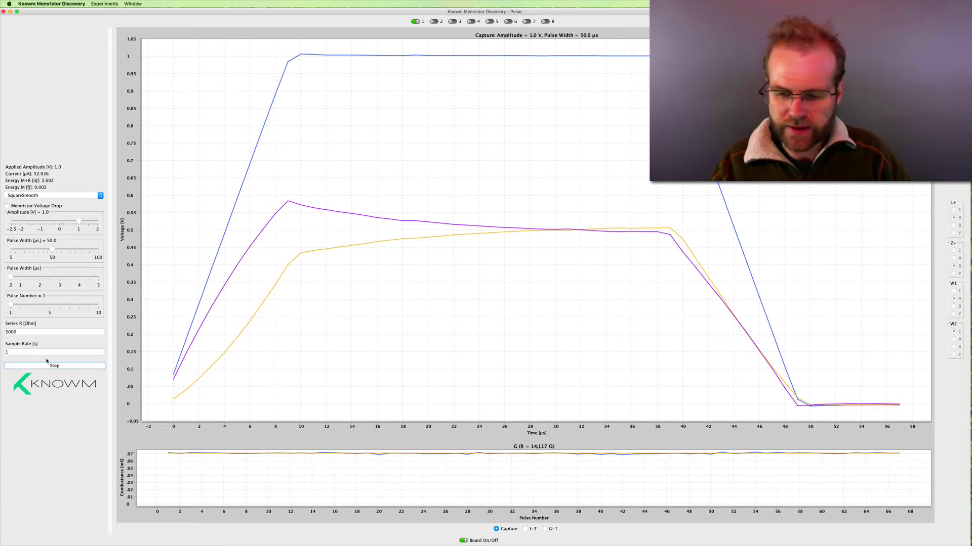
Set pulse amplitude to exactly −1.0 V, driving conductance down toward 0.03.
left_click_drag(79, 222, 43, 222)
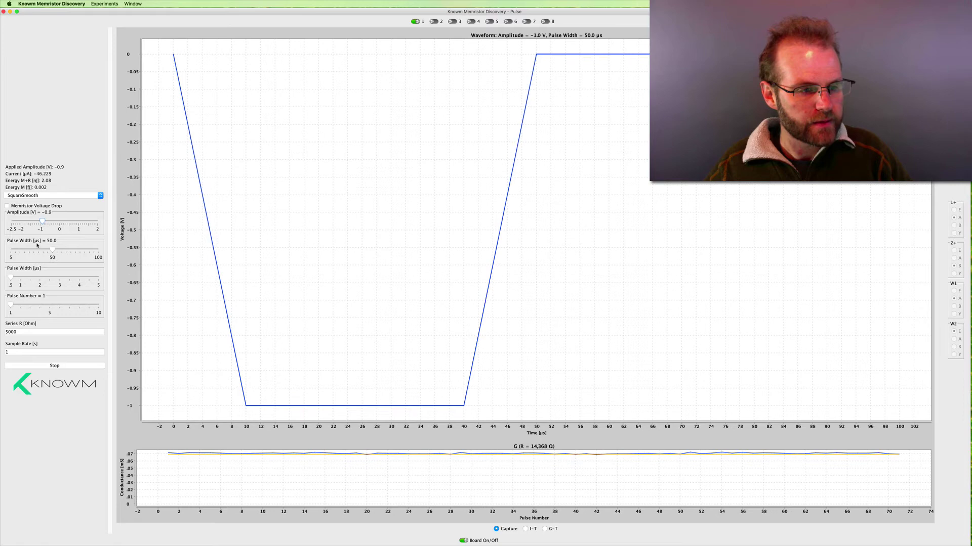
key("Left")
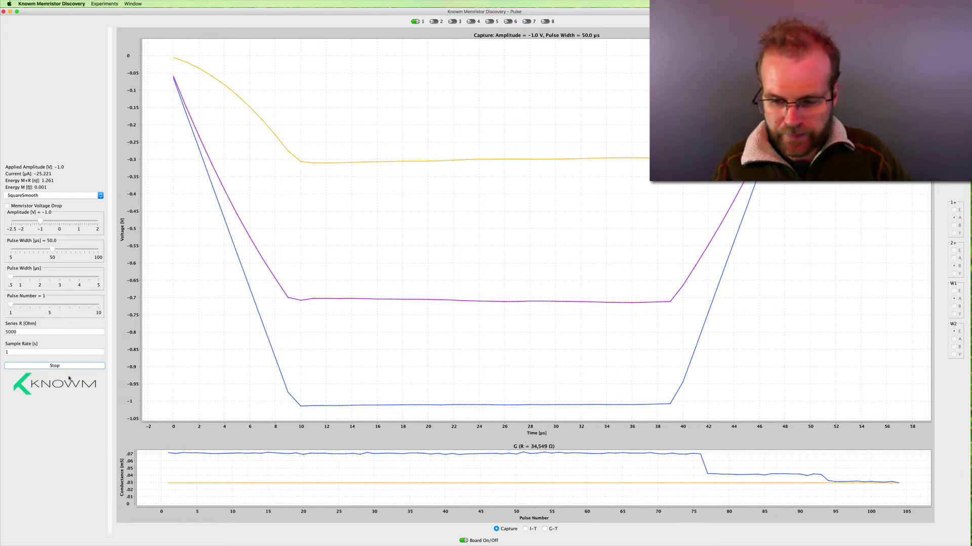
Return pulse amplitude to +1.0 V so conductance rises to about 0.04.
left_click(79, 222)
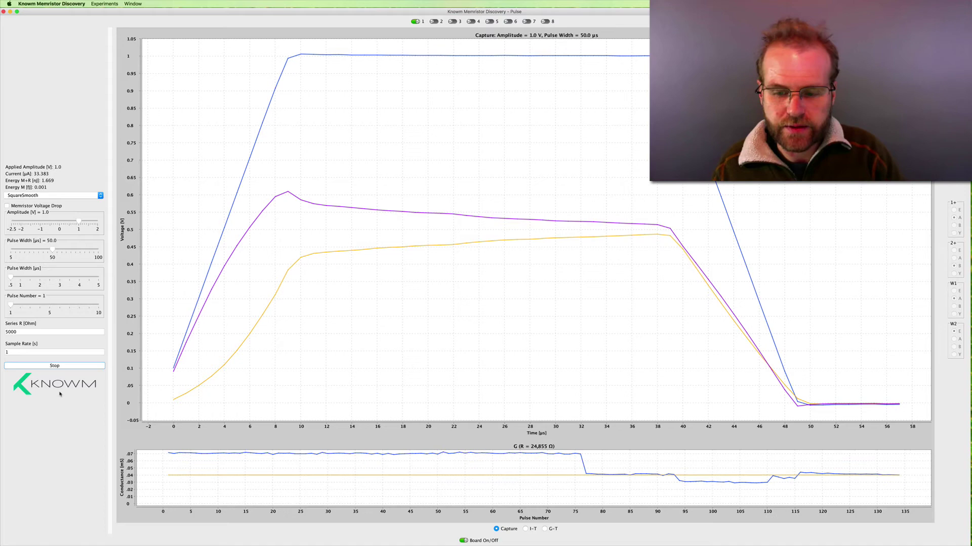
Lower the amplitude to −2.0 V and restart capture, dropping conductance toward 0.01.
left_click(33, 224)
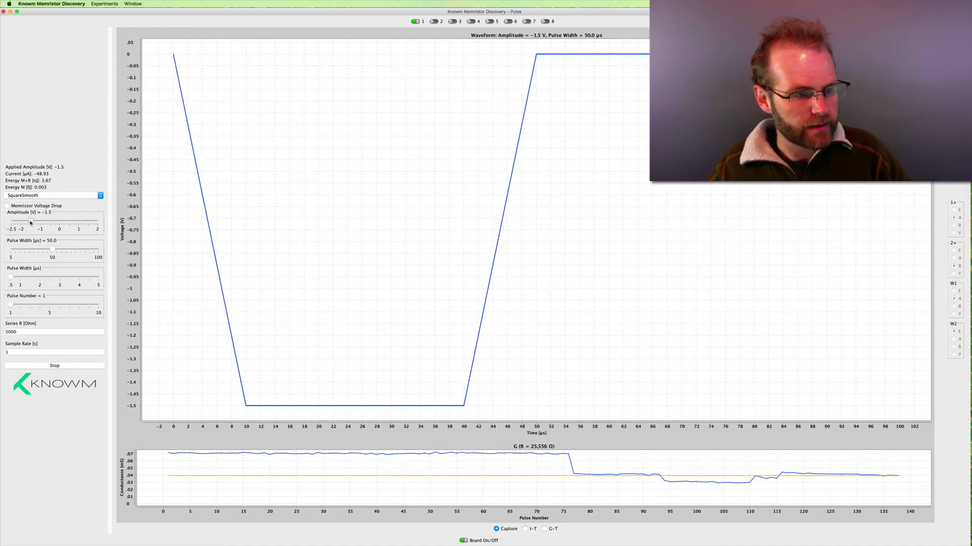
left_click(23, 223)
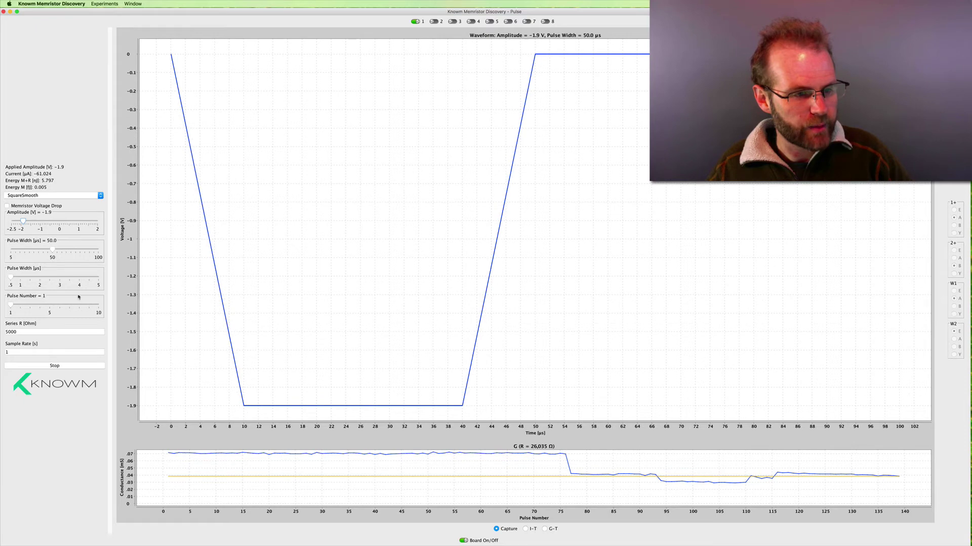
left_click(22, 223)
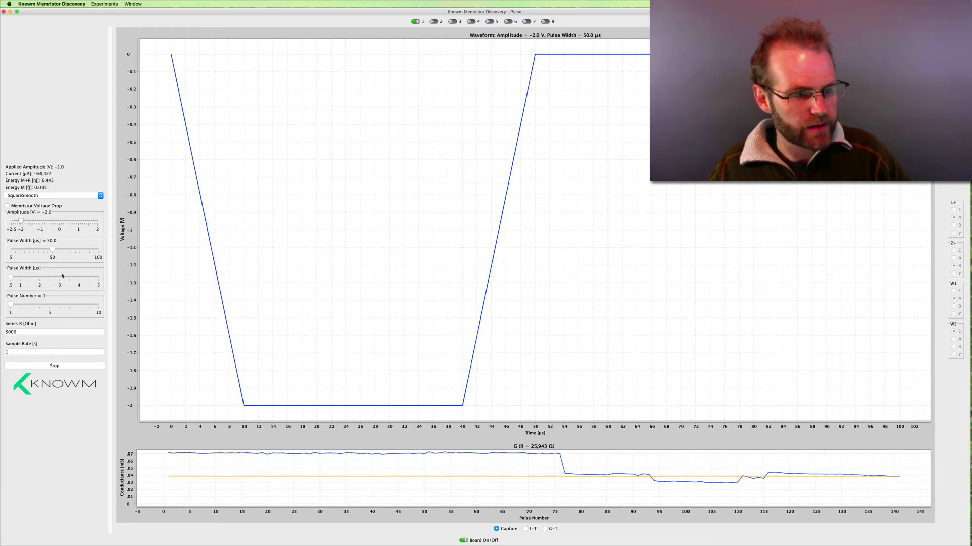
left_click(48, 366)
left_click(49, 367)
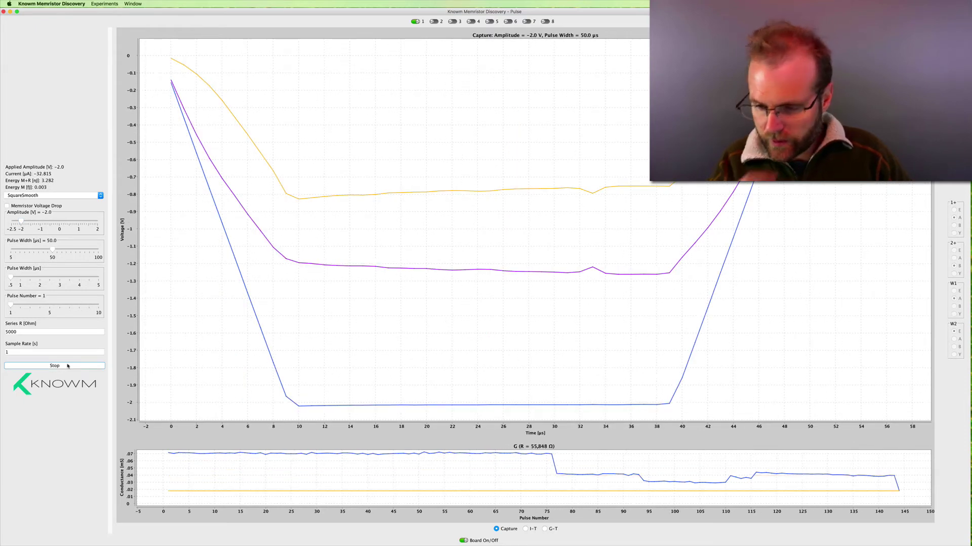
left_click(53, 367)
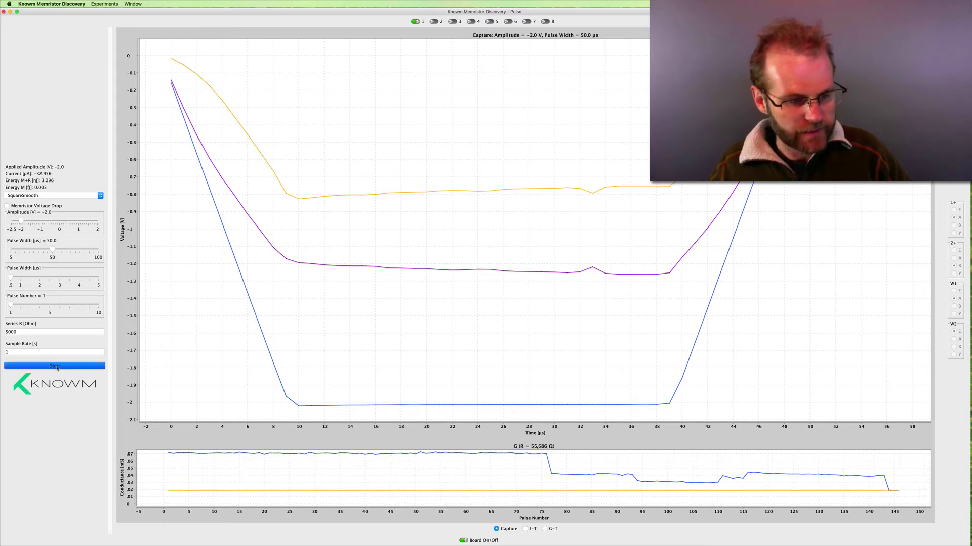
left_click(53, 366)
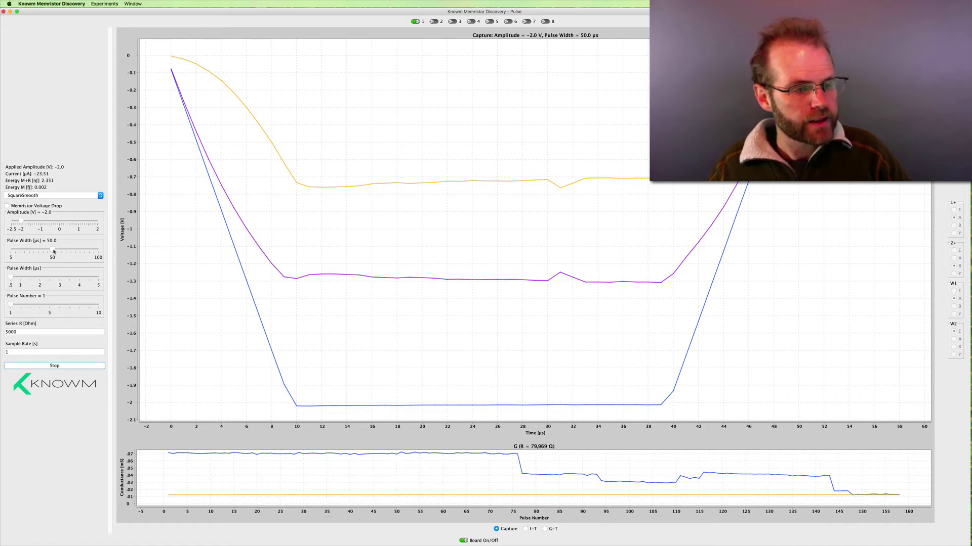
Restart pulsing with +1.0 V pulses 3.0 µs wide.
left_click_drag(11, 277, 60, 278)
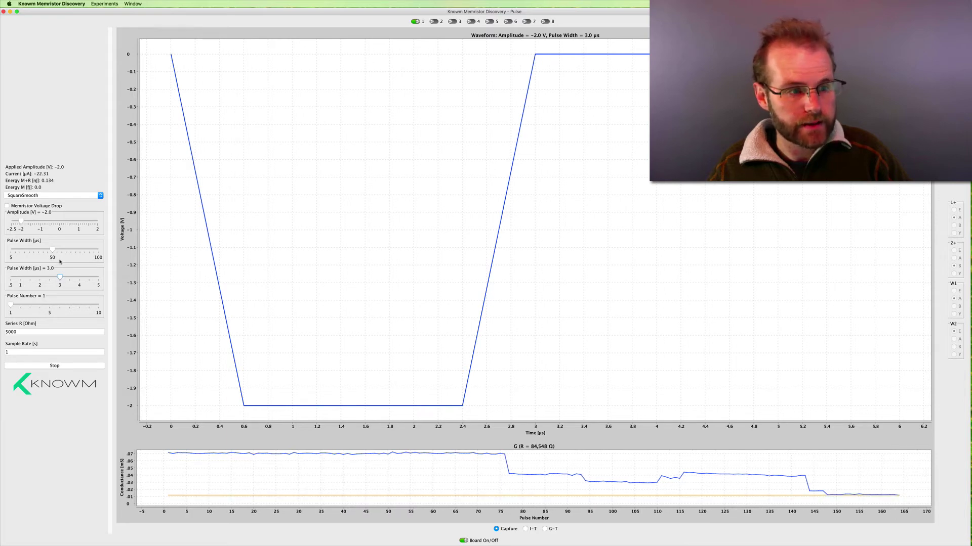
left_click(77, 222)
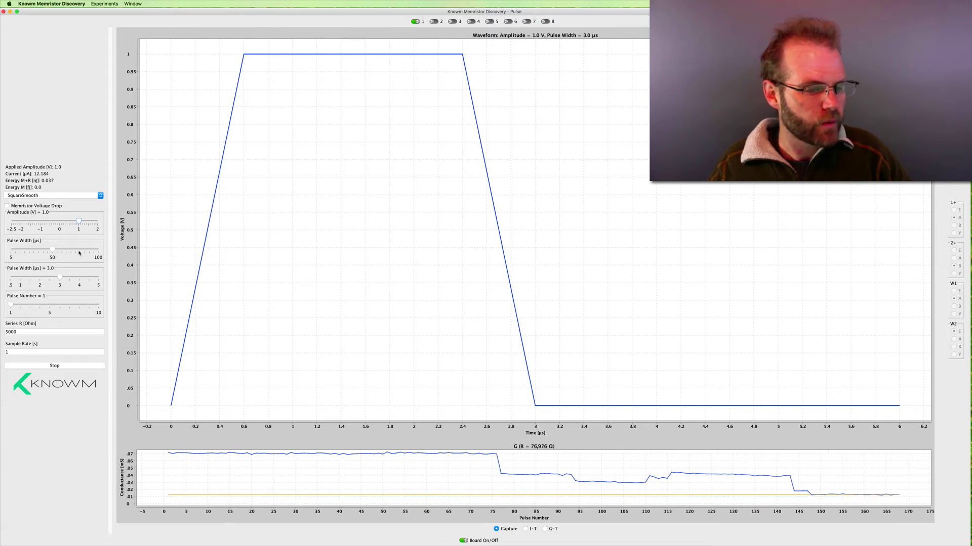
left_click(54, 367)
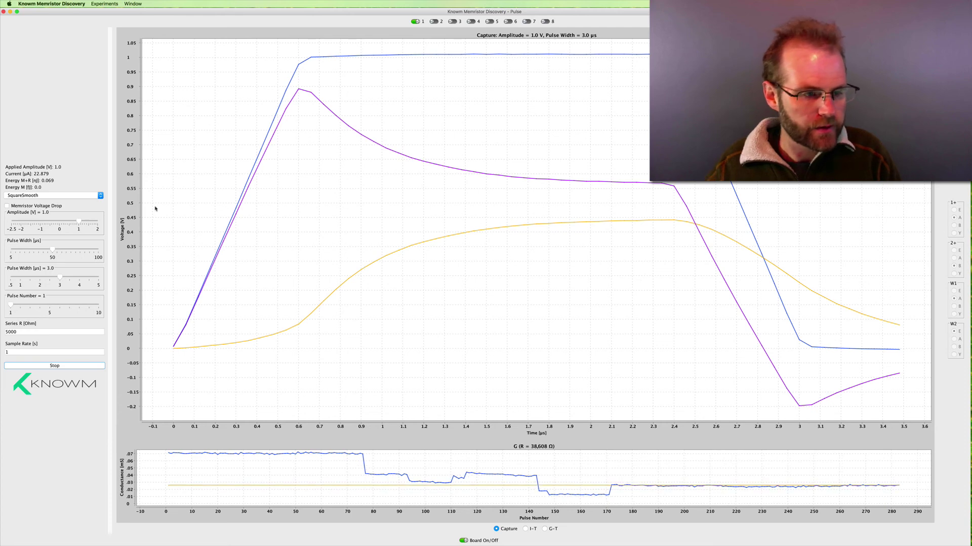
Capture 50 µs, +1.0 V pulses, pause with s, then raise the pulse number.
left_click(57, 250)
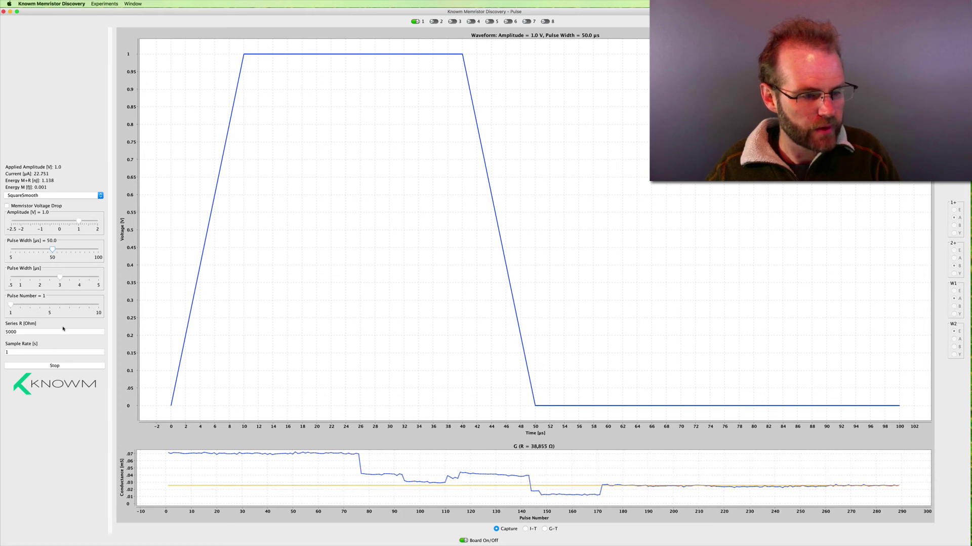
left_click(58, 366)
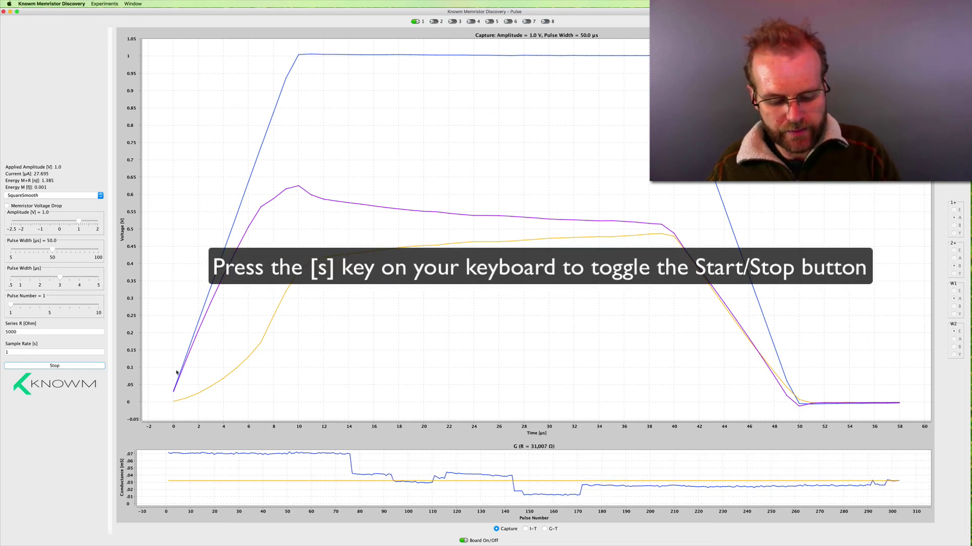
key("s")
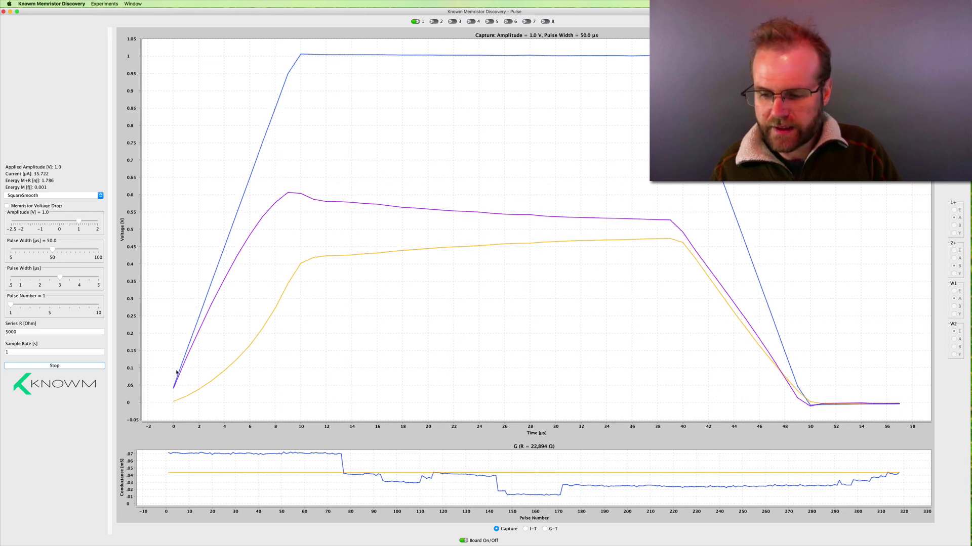
left_click(50, 306)
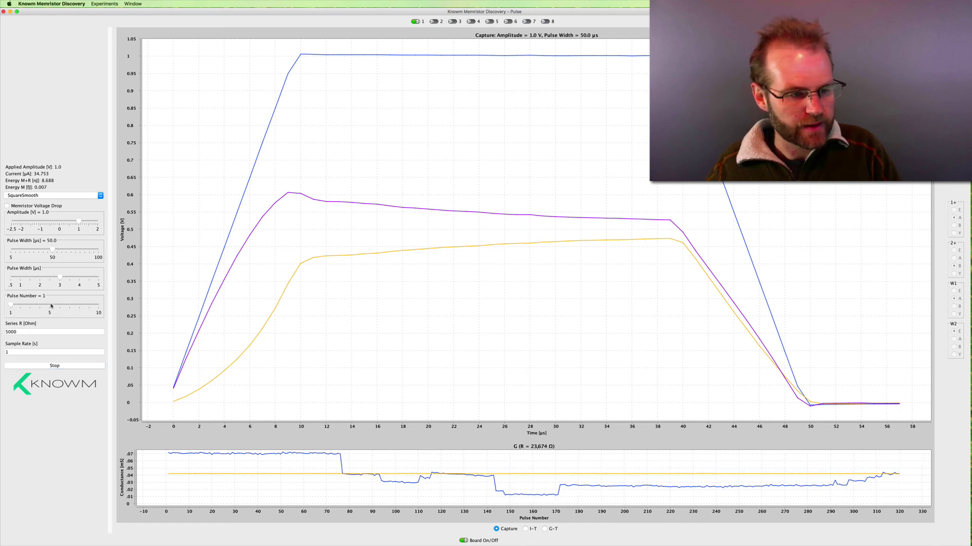
Set Pulse Number to 10 for a burst, reset it to 1, and briefly check the Window menu.
left_click_drag(58, 306, 103, 306)
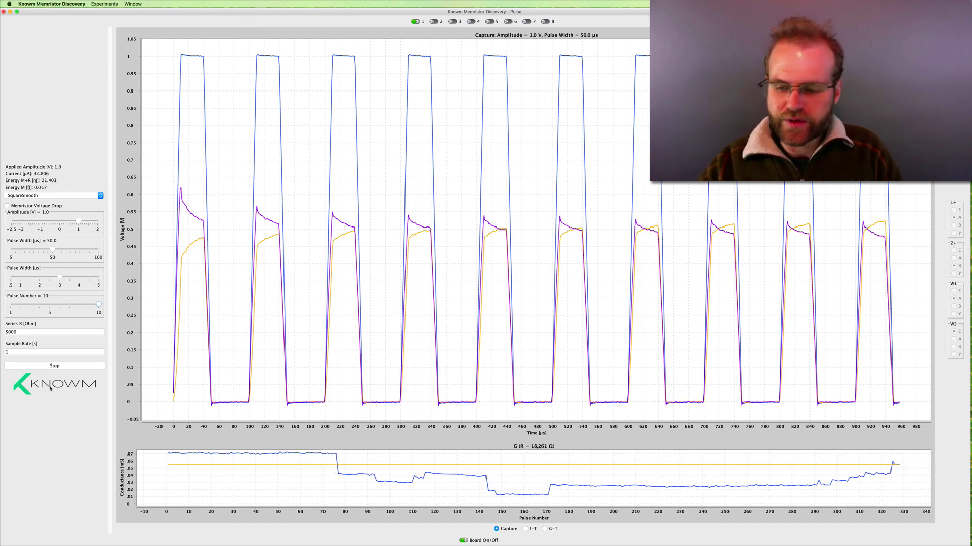
left_click(11, 305)
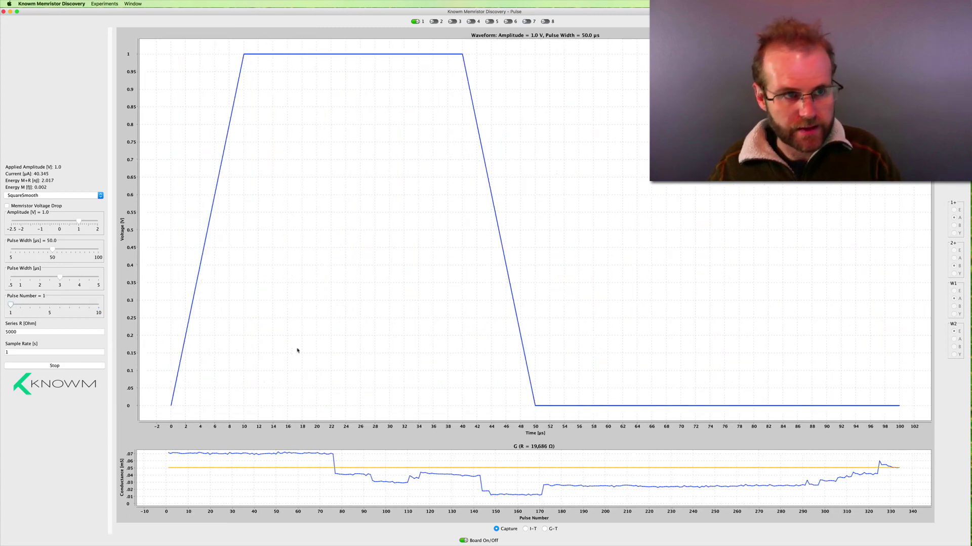
left_click(133, 4)
left_click(93, 14)
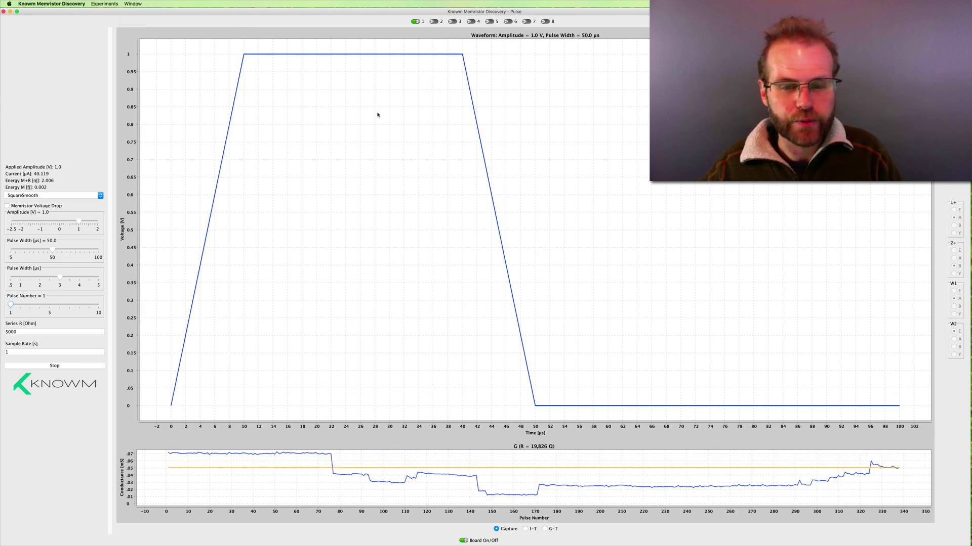